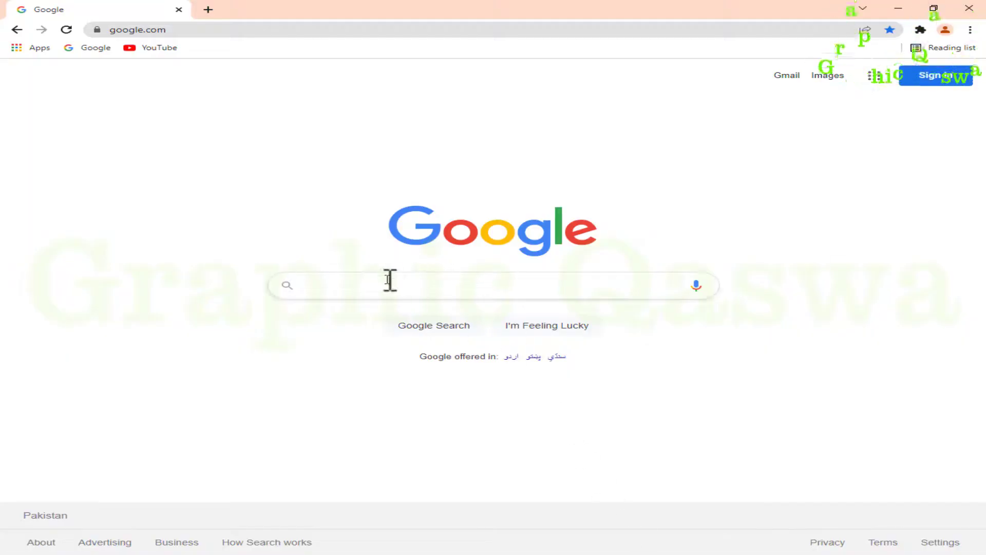
Search Google for recorder.itopvpn.com
left_click(389, 283)
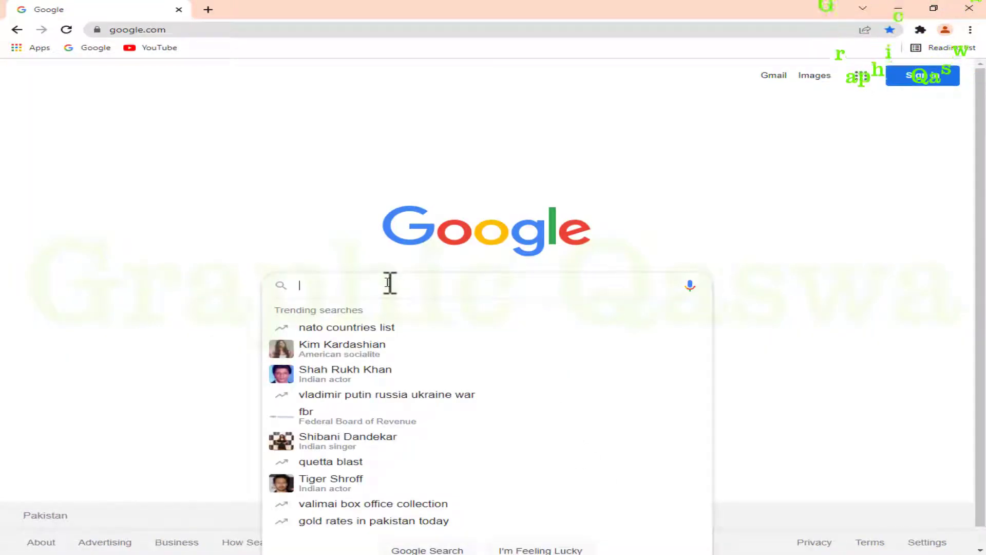
type("recorder.")
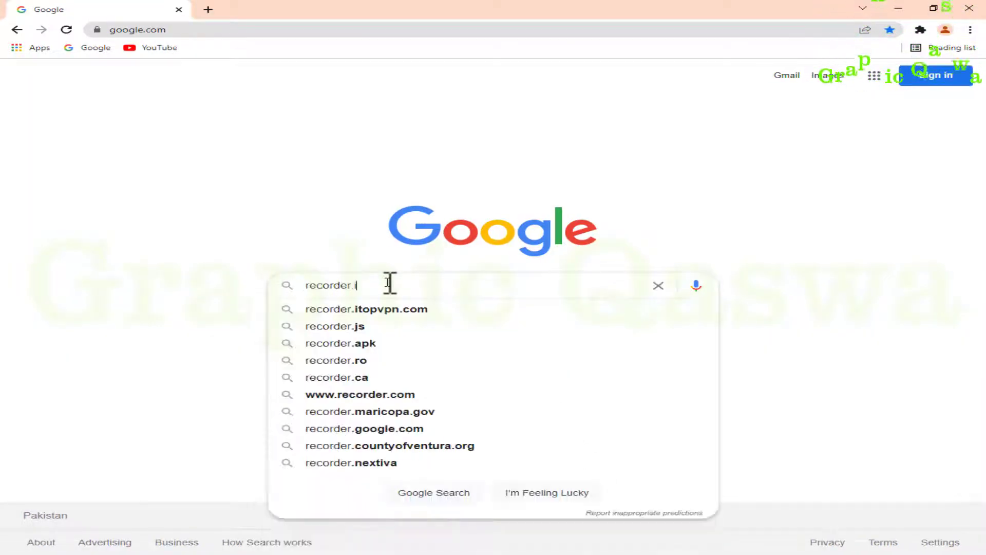
type("i")
key("Down")
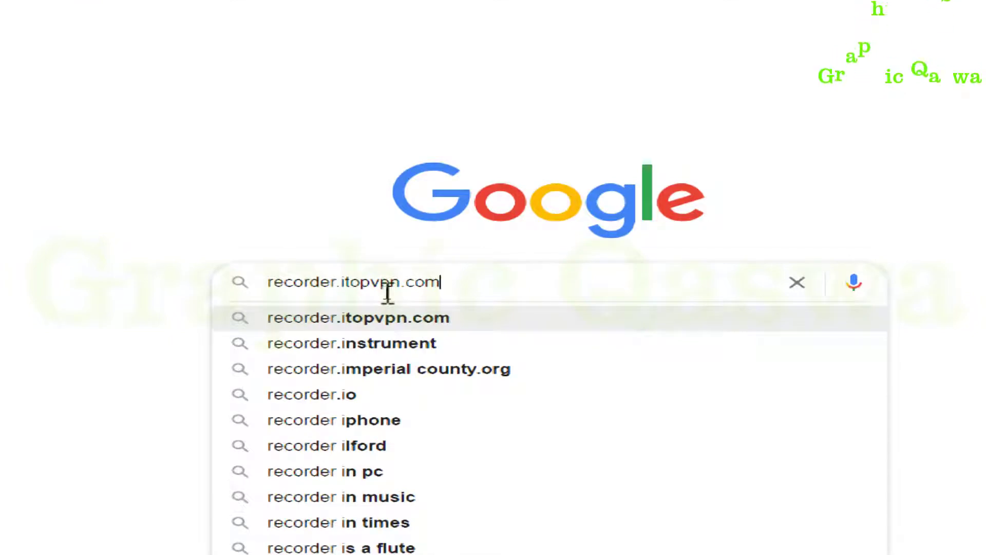
key("Return")
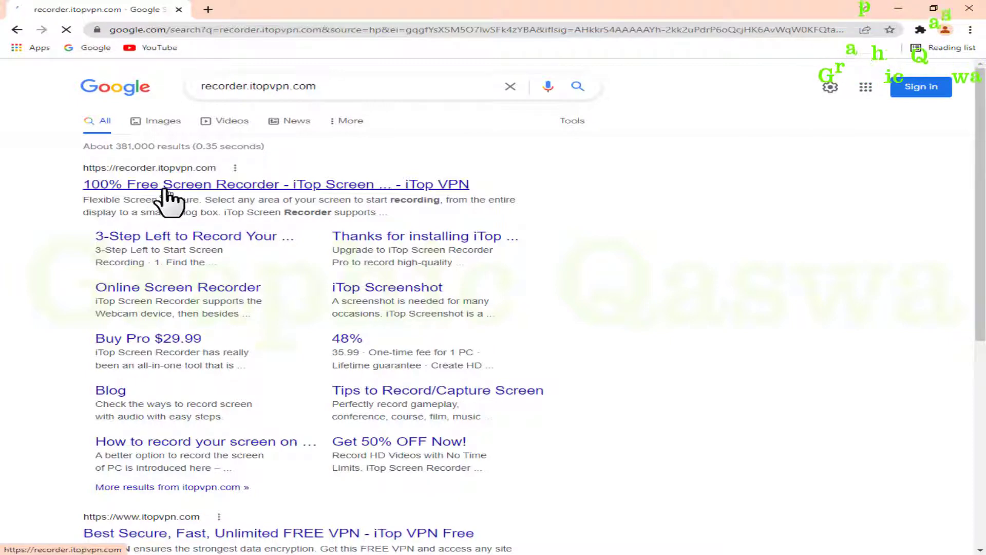
Open the 100% Free Screen Recorder search result in a new tab and switch to it
right_click(169, 196)
left_click(199, 199)
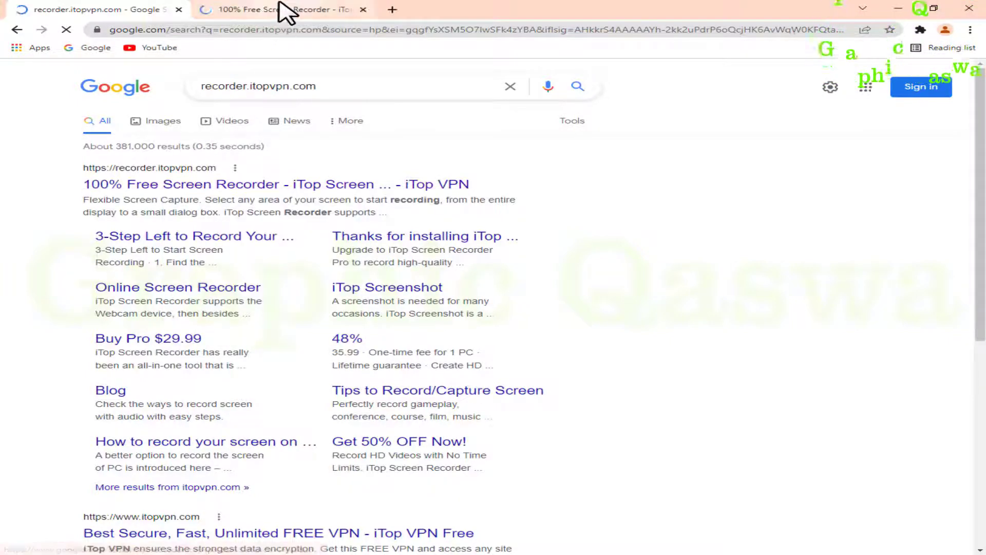
left_click(283, 11)
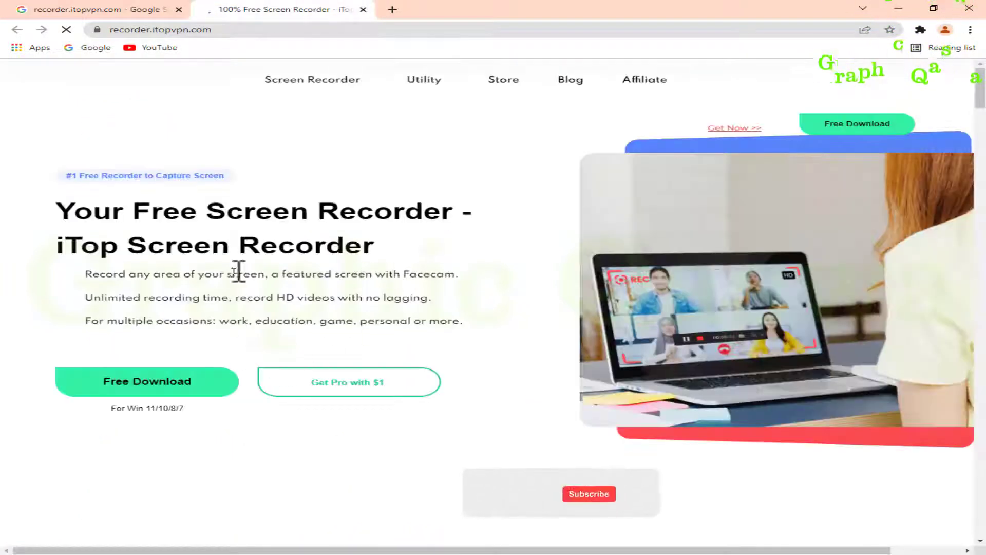
Look through the iTop Screen Recorder page's recording uses, feature cards and supported games
scroll(210, 344, "down", 6)
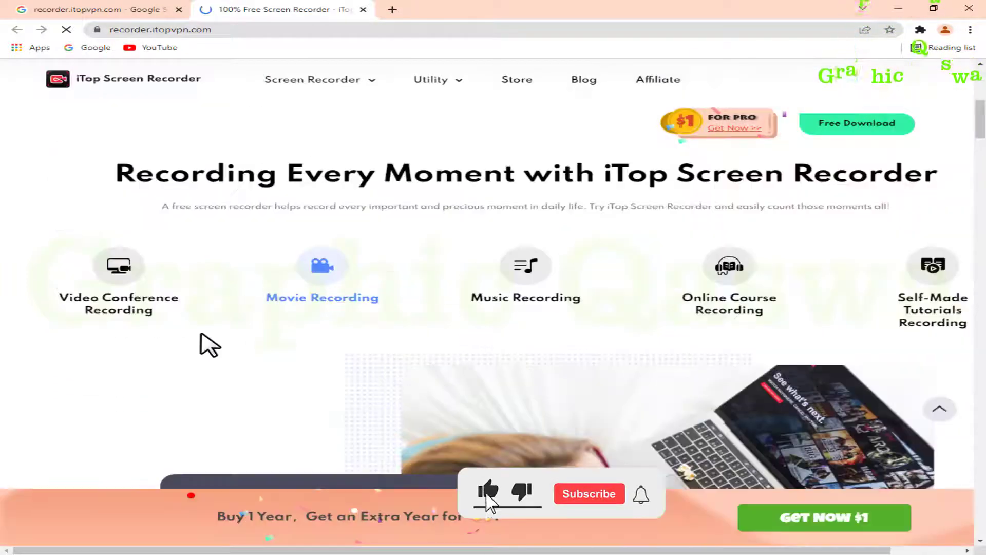
scroll(309, 308, "down", 10)
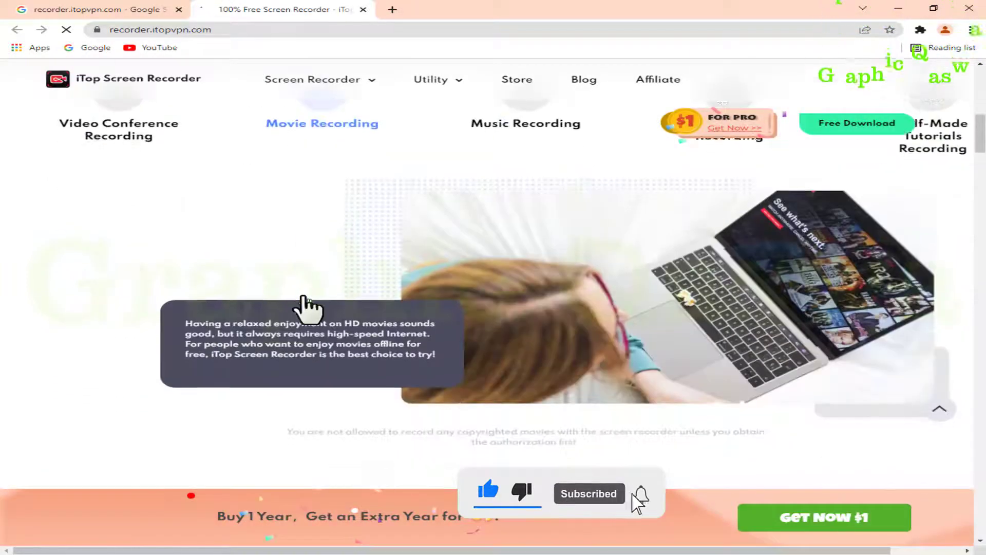
scroll(308, 309, "down", 10)
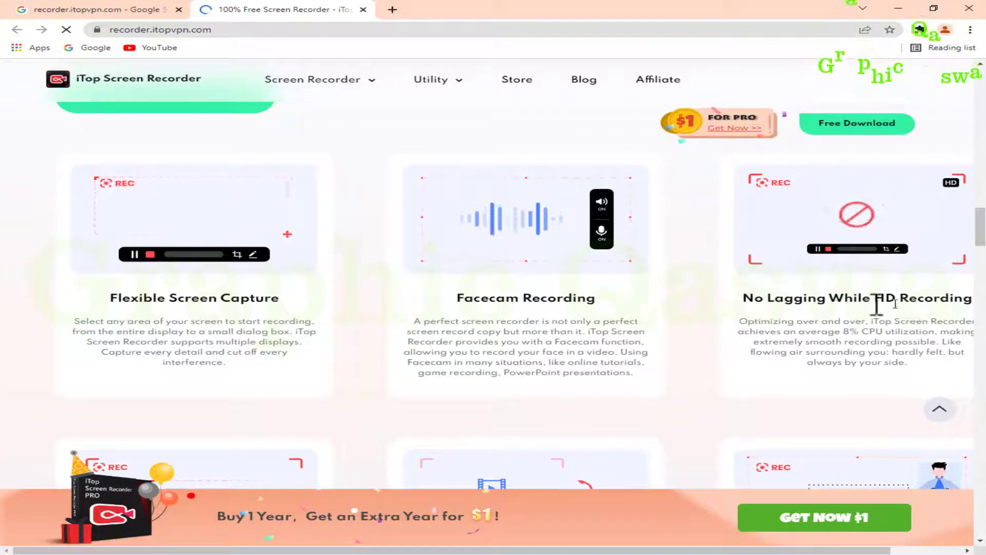
scroll(554, 297, "down", 2)
scroll(554, 303, "down", 3)
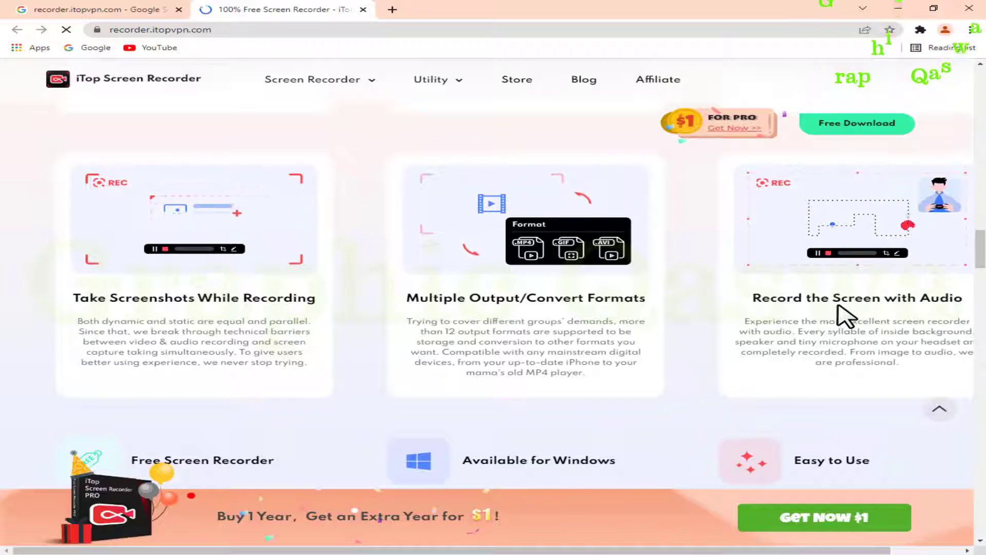
scroll(843, 315, "down", 3)
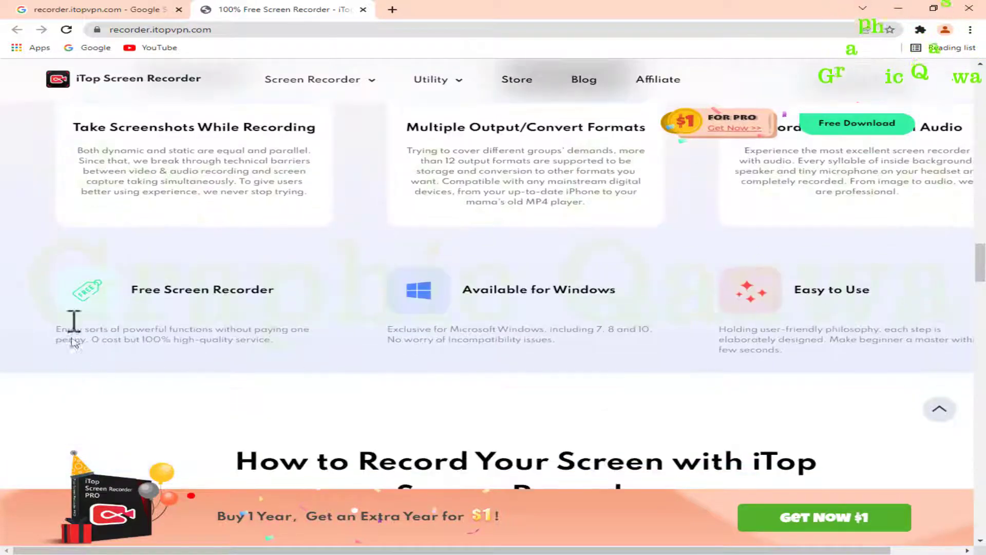
scroll(430, 341, "up", 5)
scroll(431, 342, "up", 8)
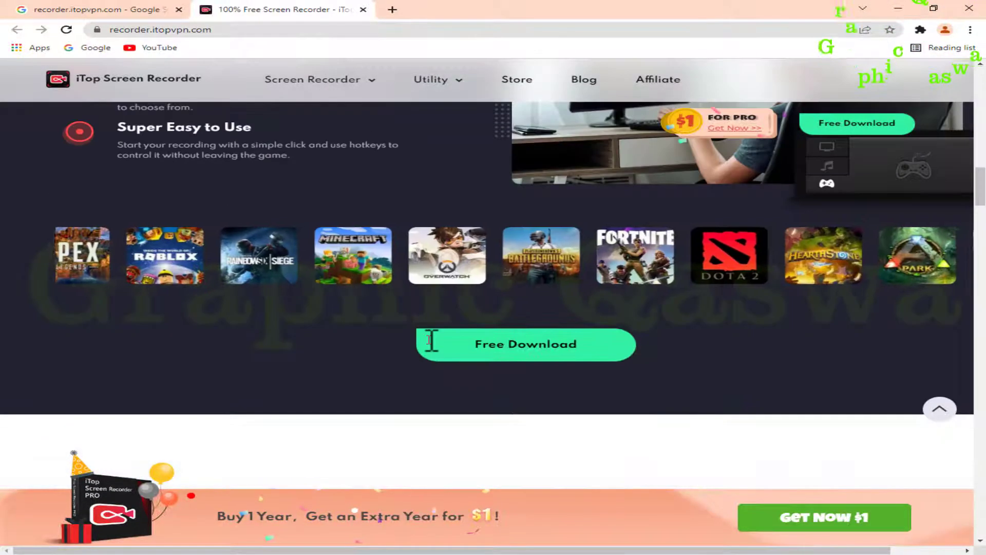
Request the free download of iTop Screen Recorder and dismiss the download dialog
left_click(531, 349)
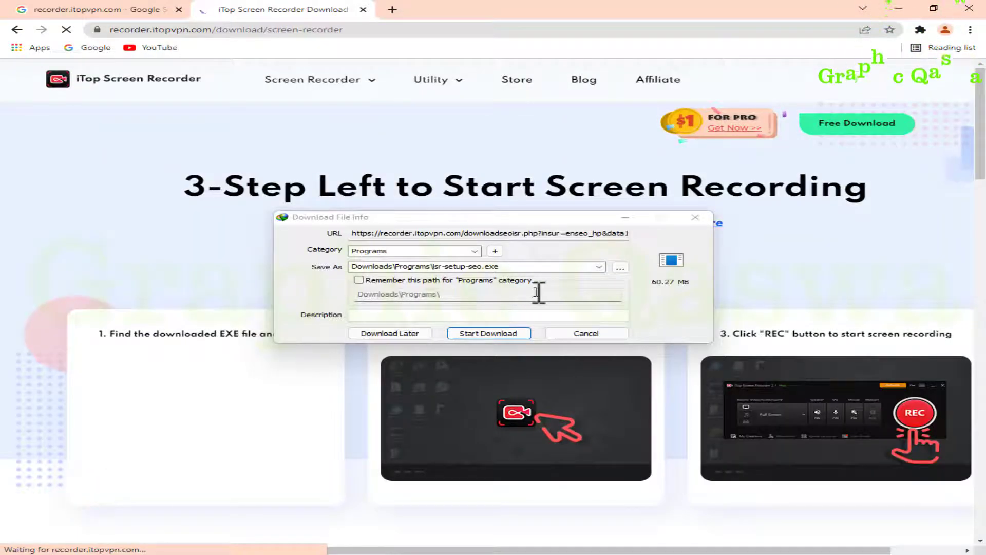
left_click(573, 332)
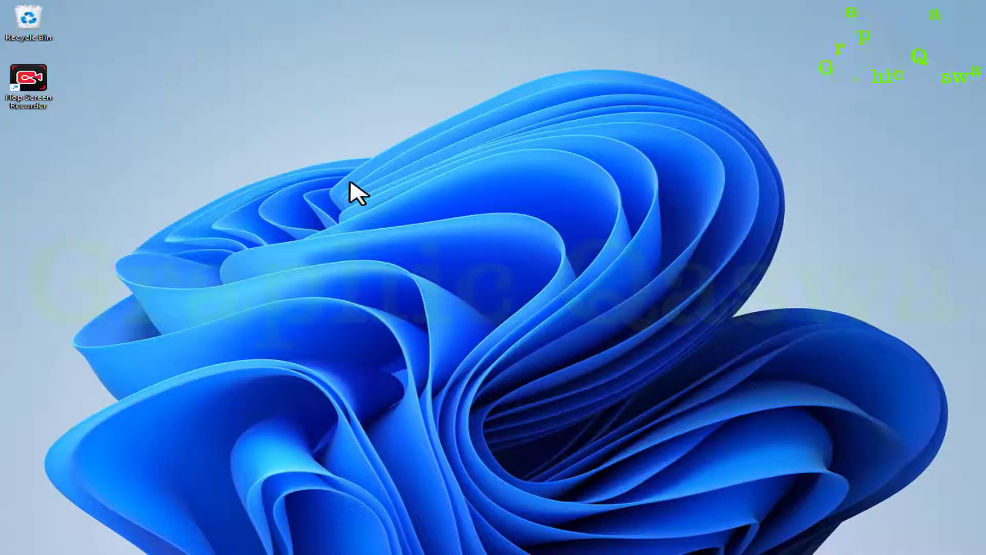
Launch iTop Screen Recorder from the desktop and select a 1276 x 966 recording region covering nearly the whole screen
double_click(33, 85)
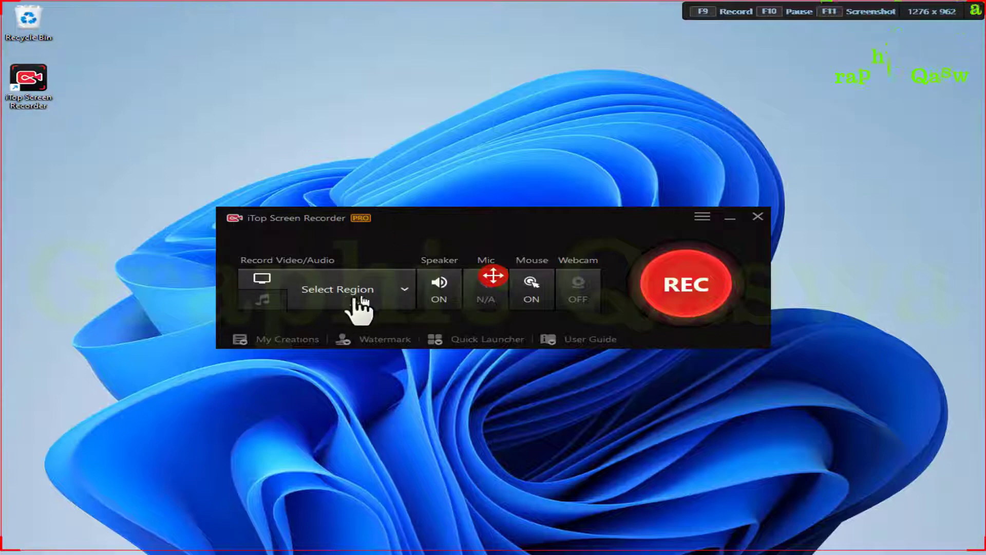
left_click(402, 291)
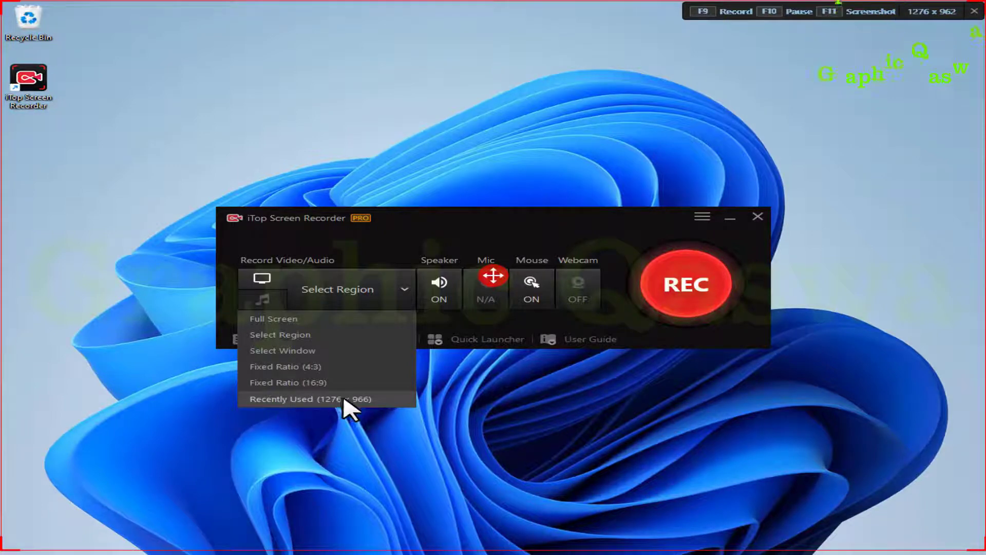
left_click(323, 335)
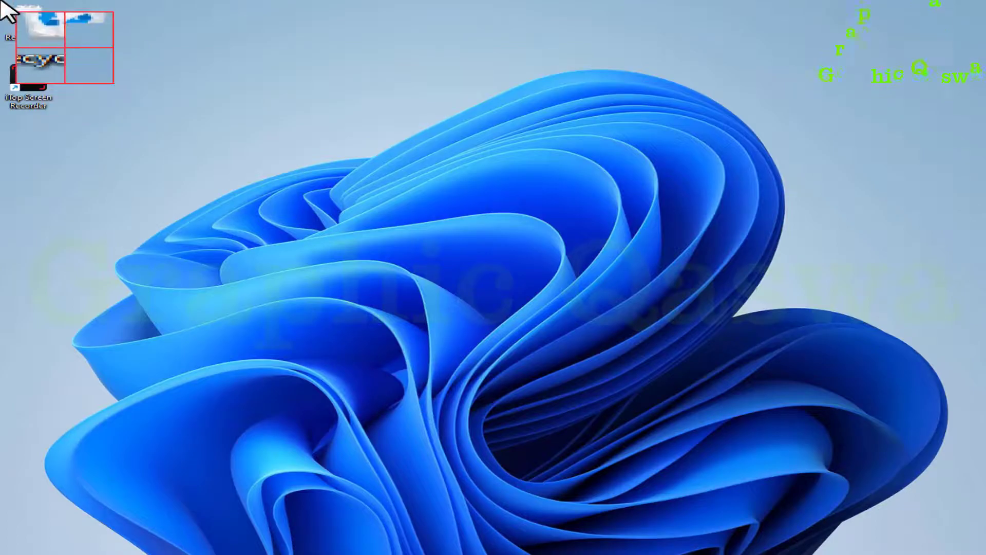
left_click_drag(1, 1, 985, 553)
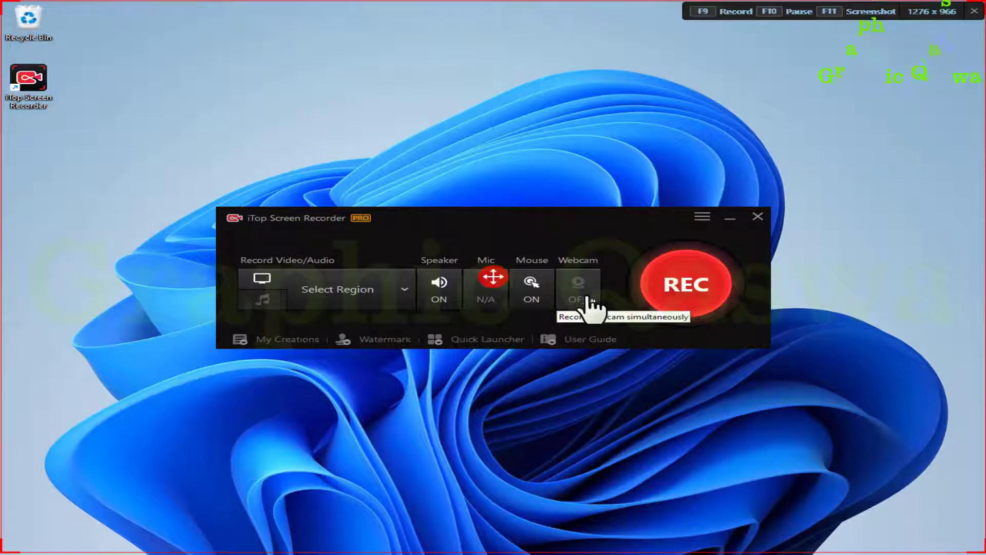
Turn off automatic updates to the latest version in the recorder's general settings and save them
left_click(703, 218)
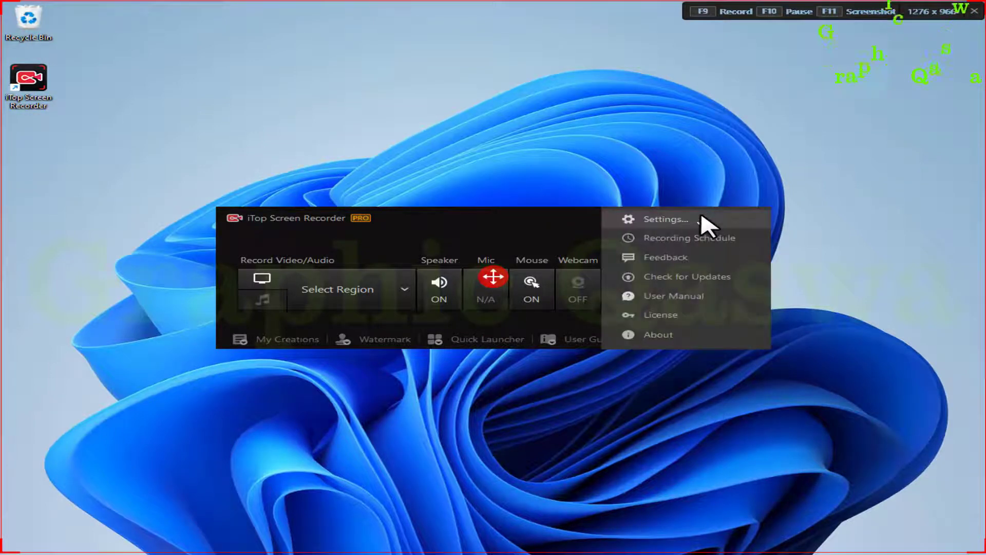
left_click(668, 220)
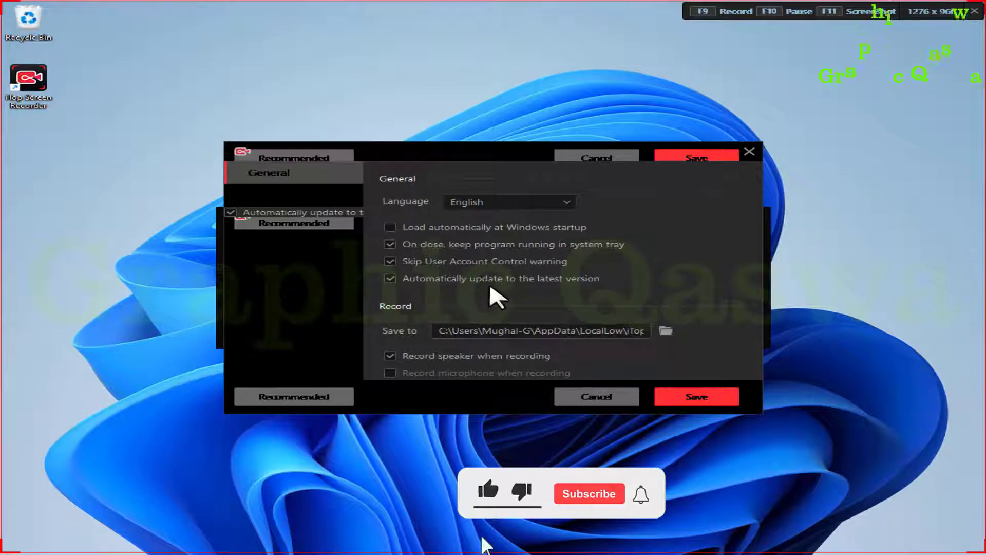
left_click(390, 279)
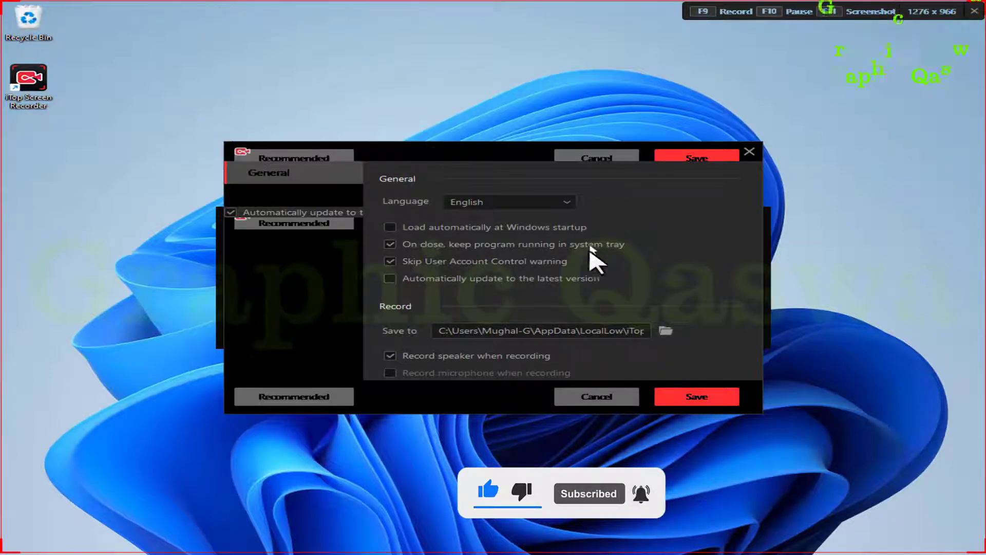
left_click(697, 397)
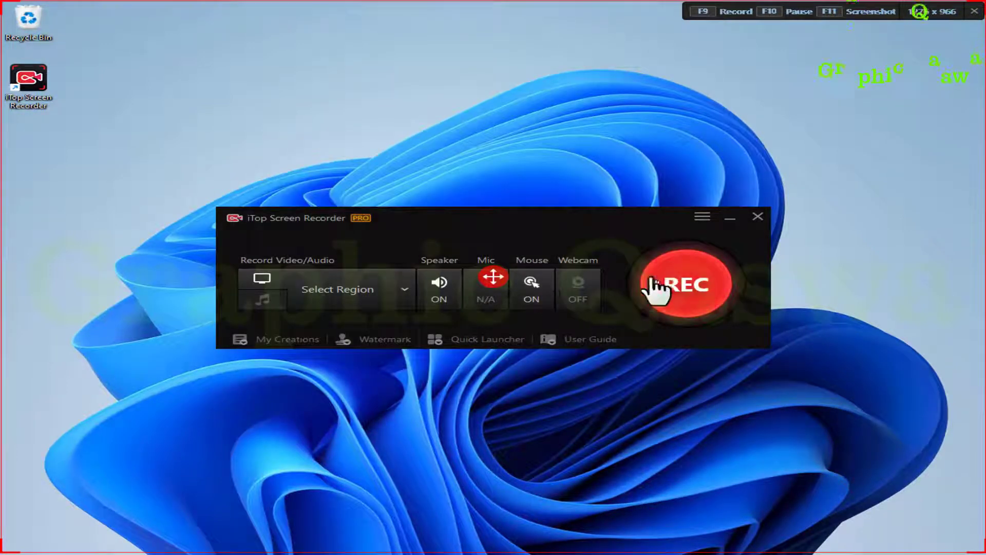
Start recording and draw three freehand red strokes over the upper-left part of the desktop with the annotation pencil
left_click(683, 282)
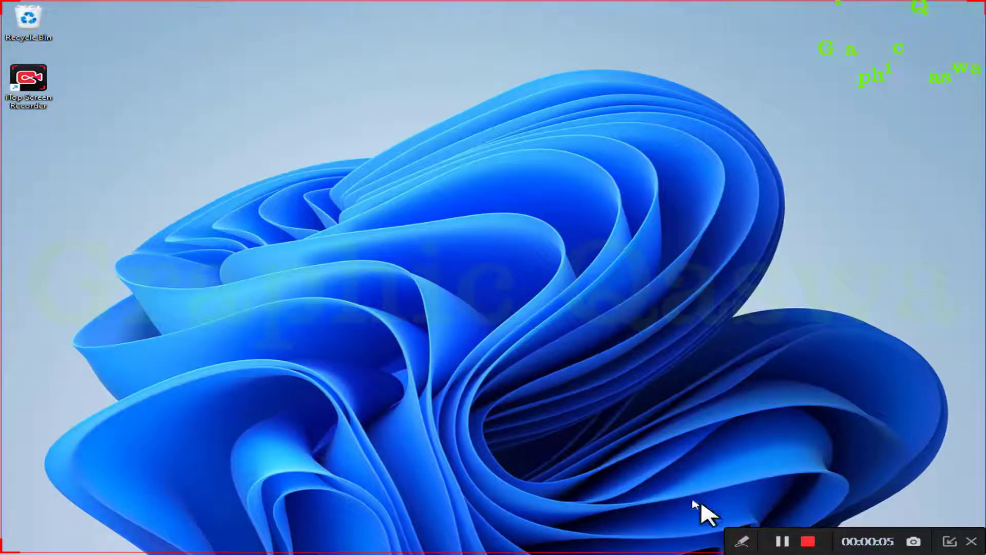
left_click(742, 542)
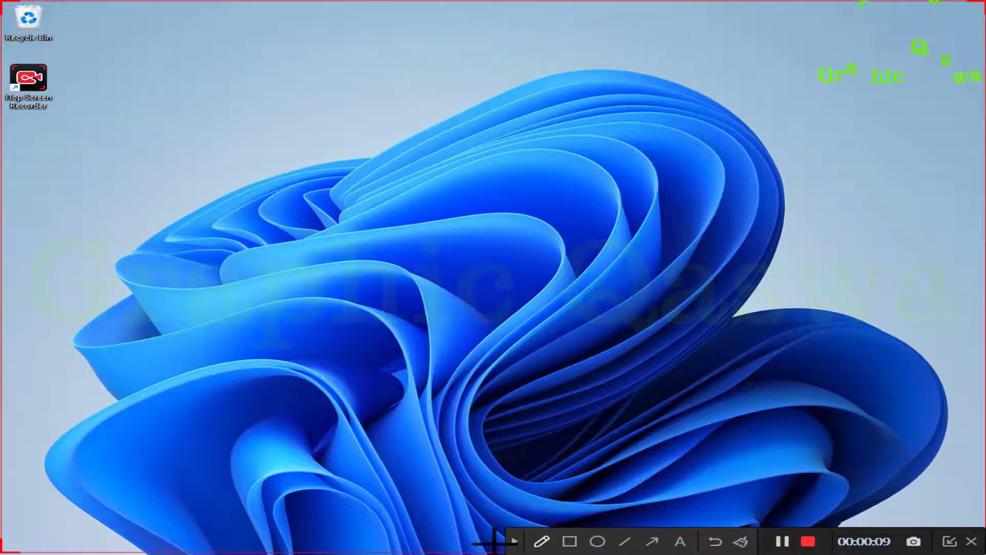
left_click(536, 542)
left_click_drag(13, 182, 150, 197)
left_click_drag(181, 146, 283, 172)
left_click_drag(305, 128, 422, 185)
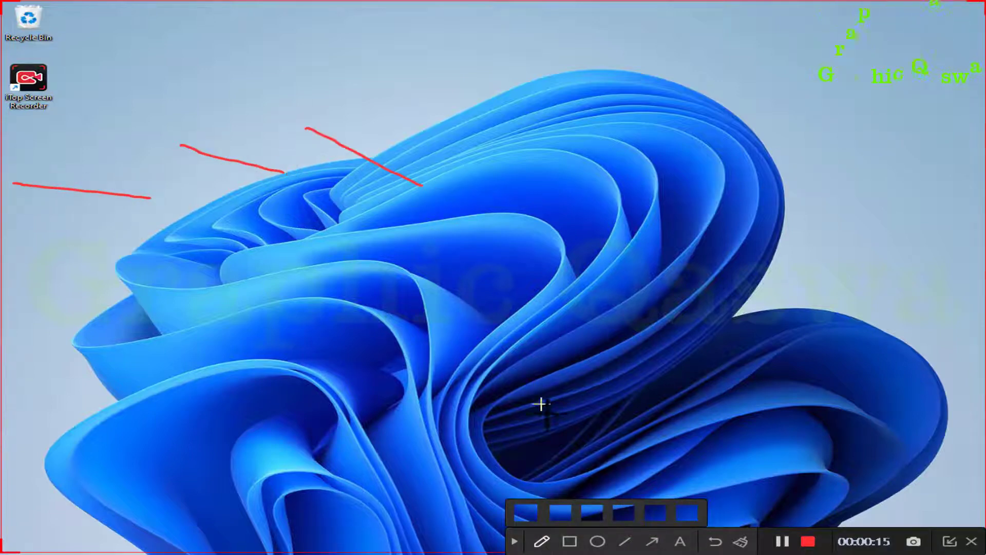
Annotate the middle of the desktop with a rectangle, a circle, a short straight line, an arrow and a text label
left_click(570, 541)
left_click_drag(261, 222, 353, 279)
left_click(600, 543)
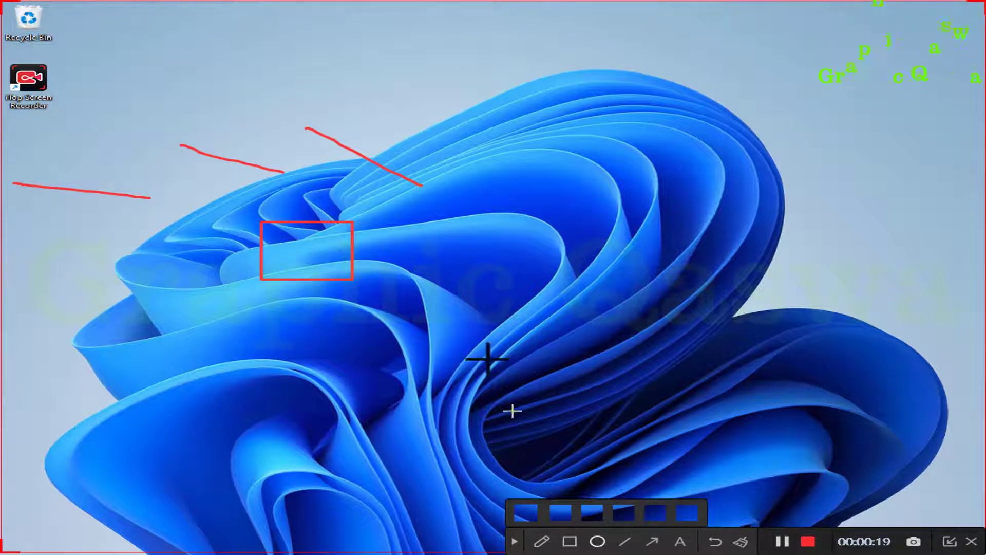
left_click_drag(430, 228, 528, 303)
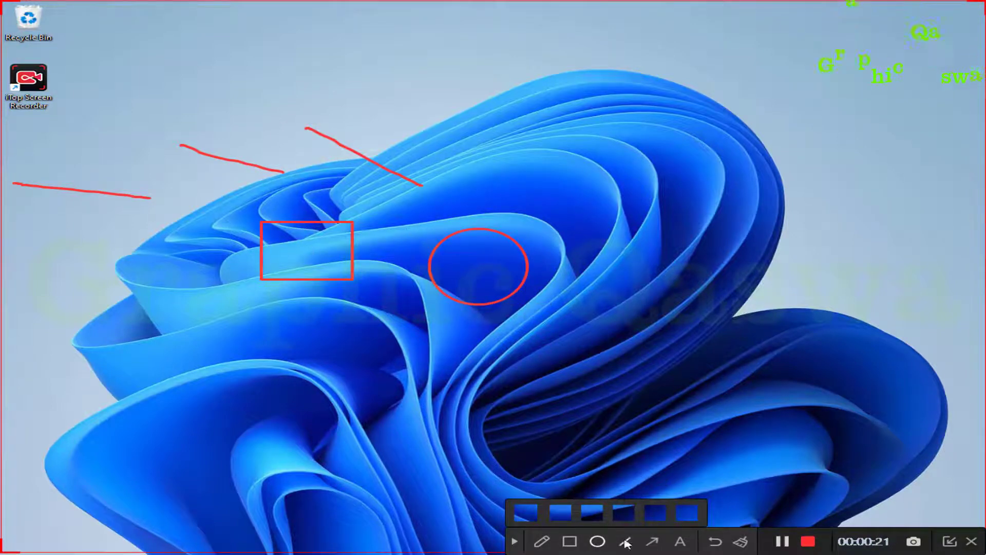
left_click_drag(619, 374, 548, 389)
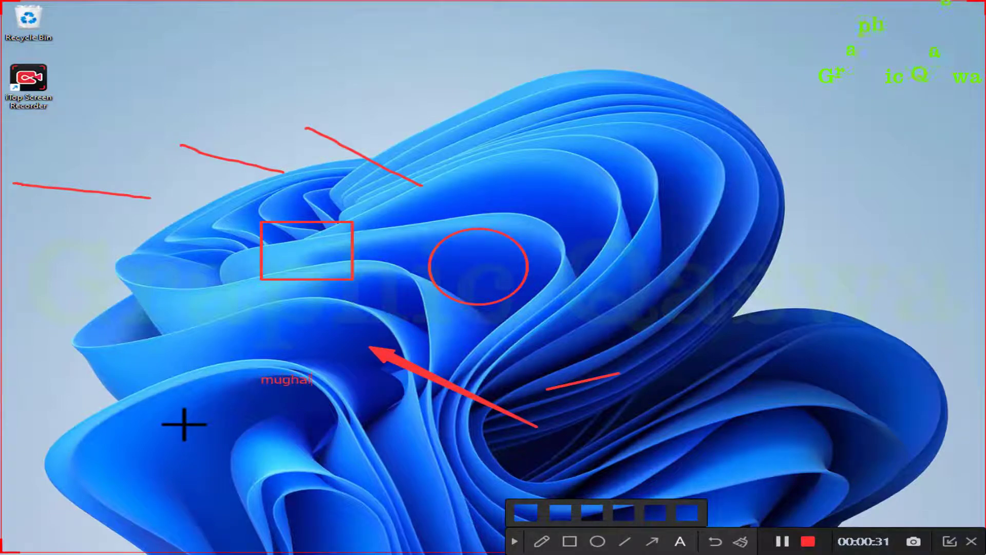
Undo the text label, arrow and short line annotations, and clear all remaining drawings
left_click(716, 541)
left_click(715, 541)
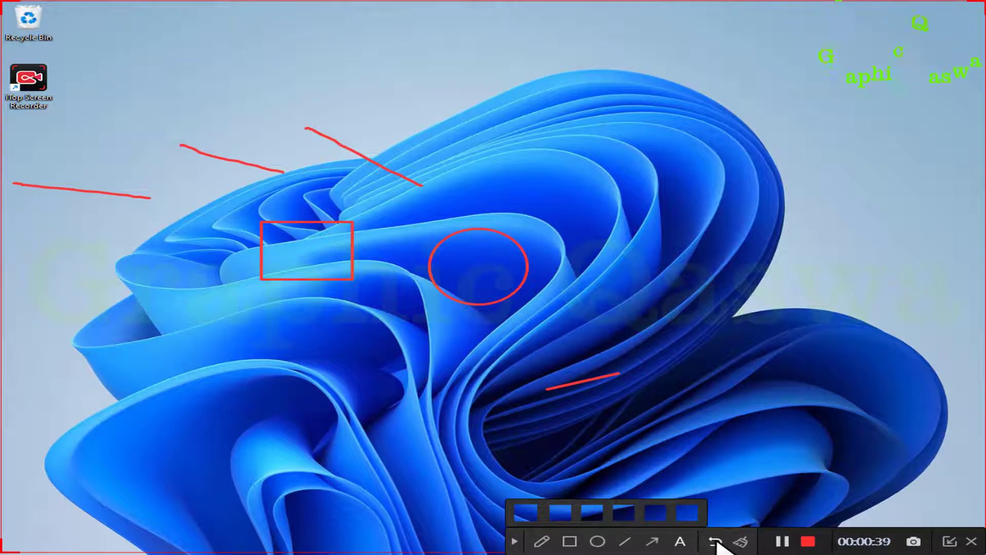
left_click(715, 541)
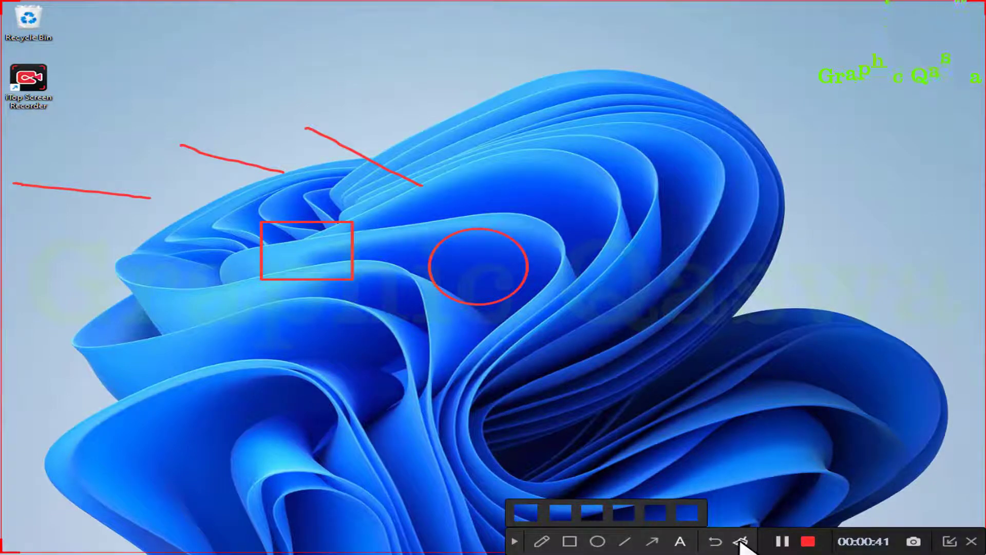
left_click(740, 541)
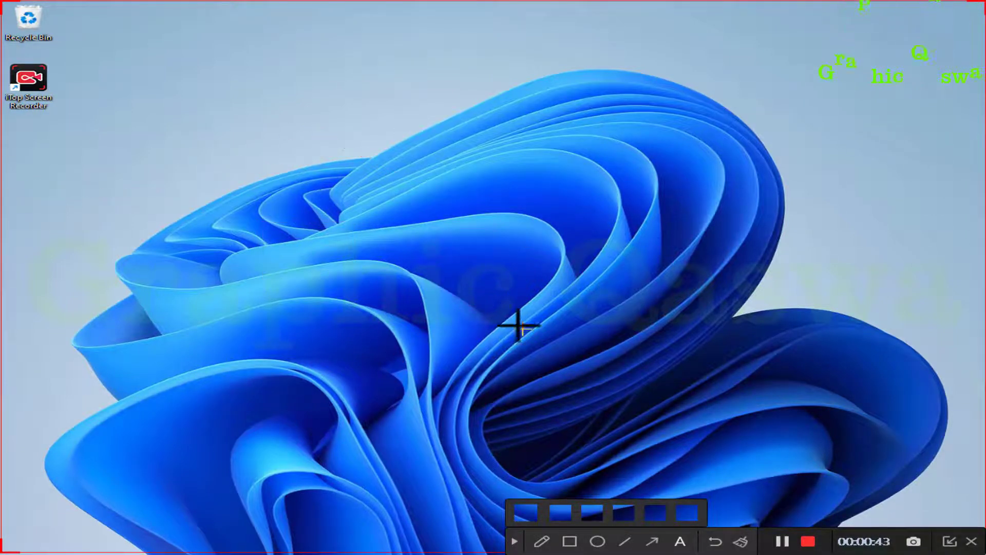
Take a screenshot during the recording and stop the recording
left_click(914, 541)
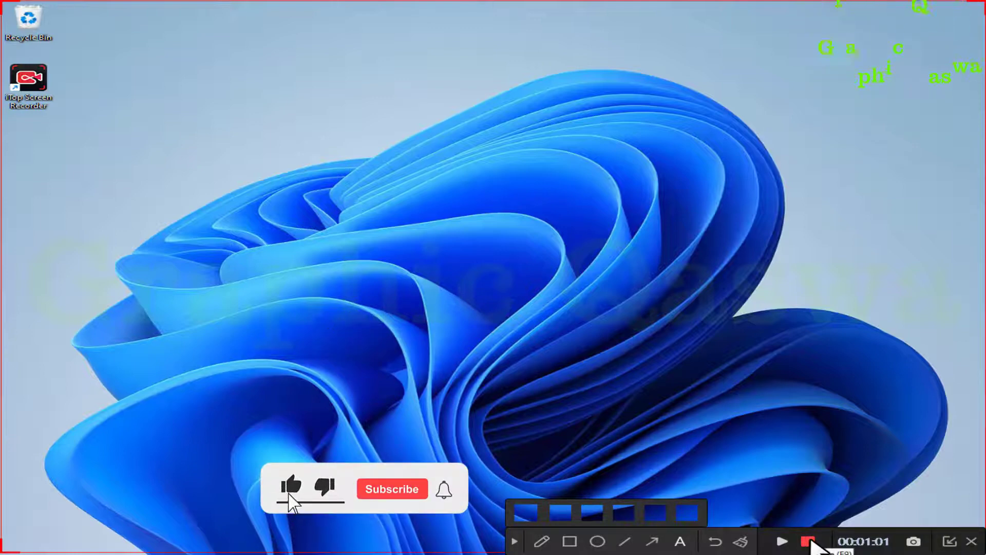
left_click(808, 541)
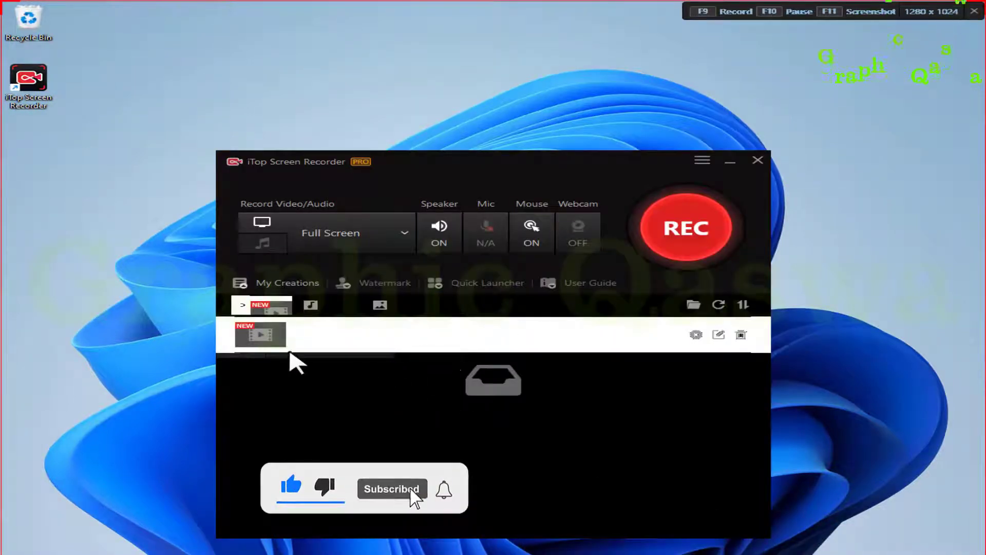
Play the new video from My Creations in VLC media player and close the player
left_click(696, 334)
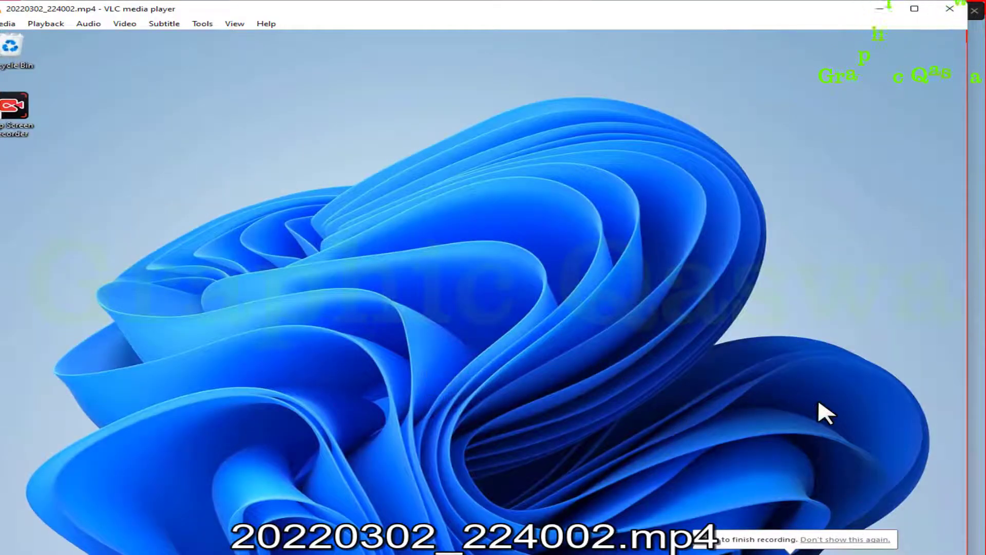
left_click(958, 15)
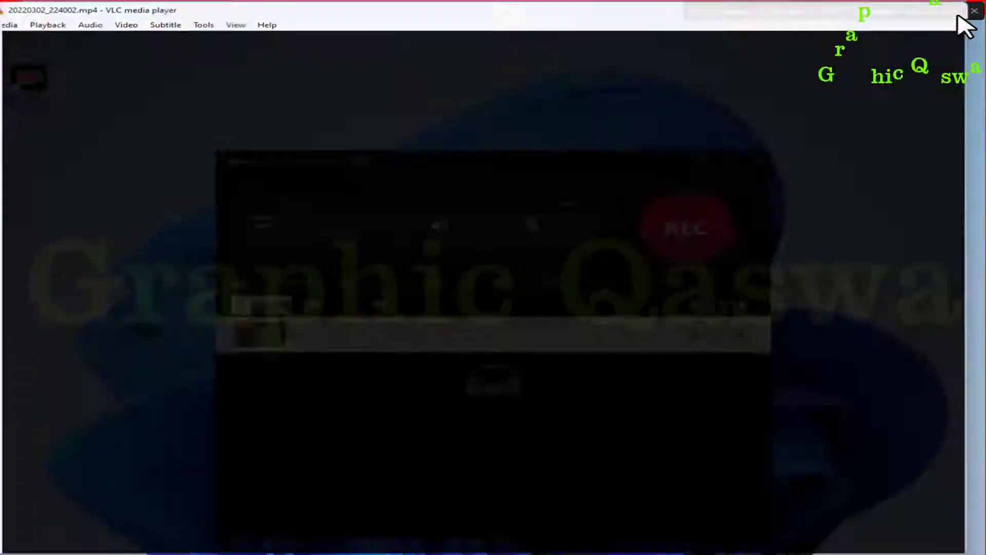
Open the recorded video in the editor, export it untrimmed to the Desktop as 20220302_224002_edit1, and close the editor
left_click(719, 337)
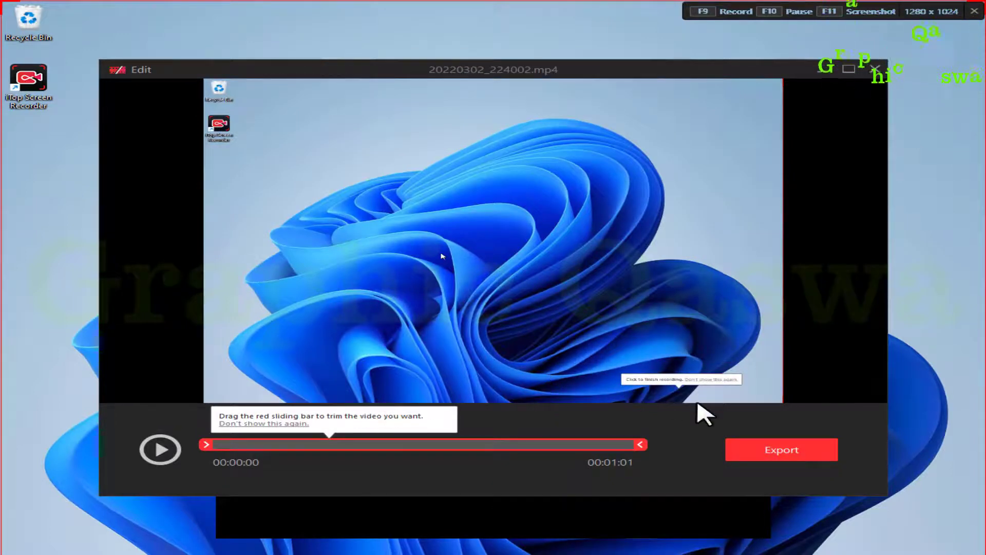
left_click(776, 454)
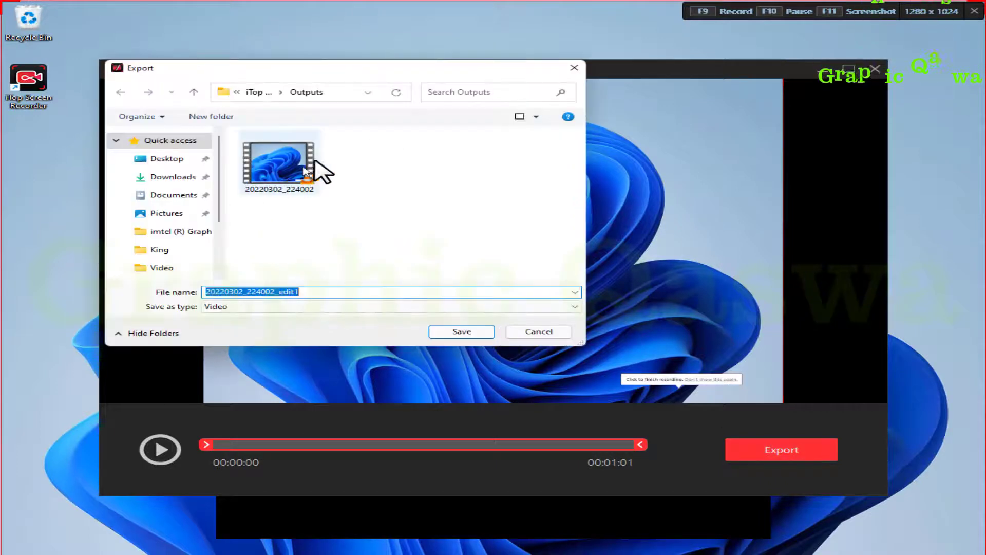
left_click(154, 158)
left_click(467, 333)
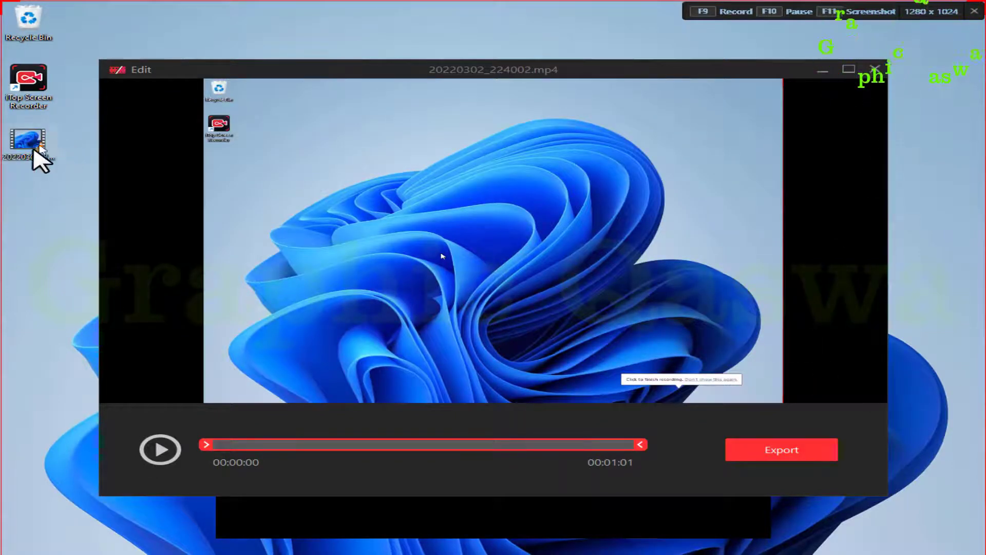
left_click(875, 69)
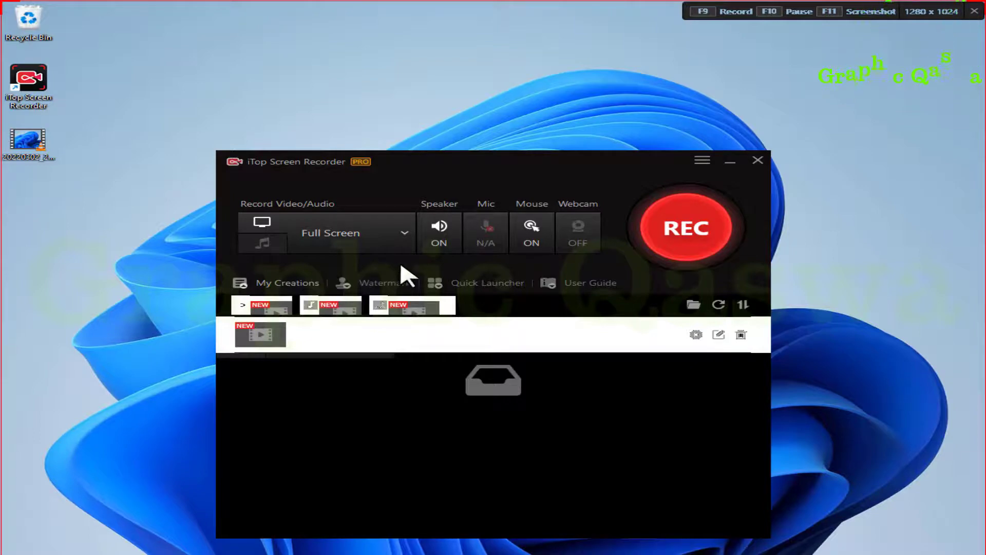
View the Quick Launcher recording platforms and the User Guide section
left_click(488, 285)
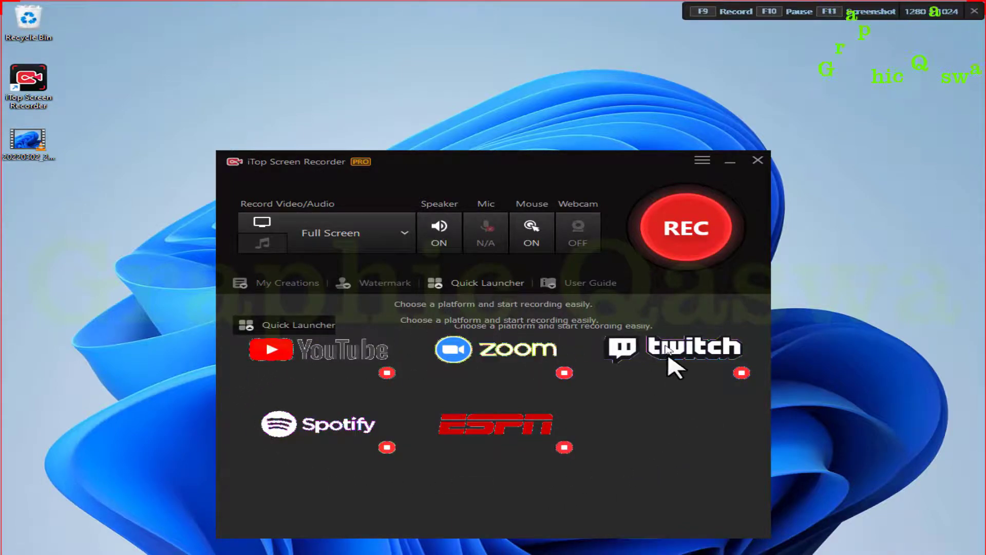
left_click(584, 290)
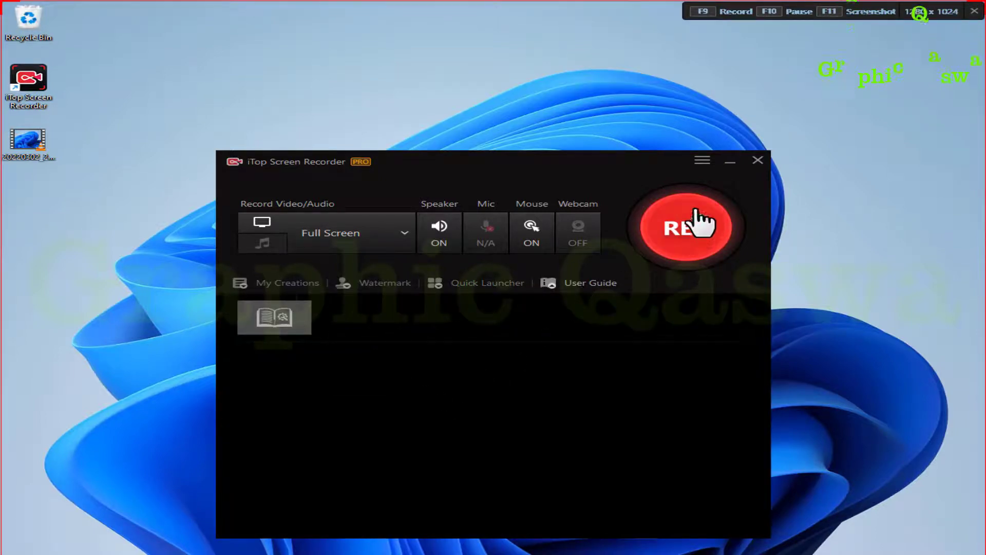
Examine the Recording Schedule's new-schedule form and its capture area choices, and close it without adding a schedule
left_click(702, 160)
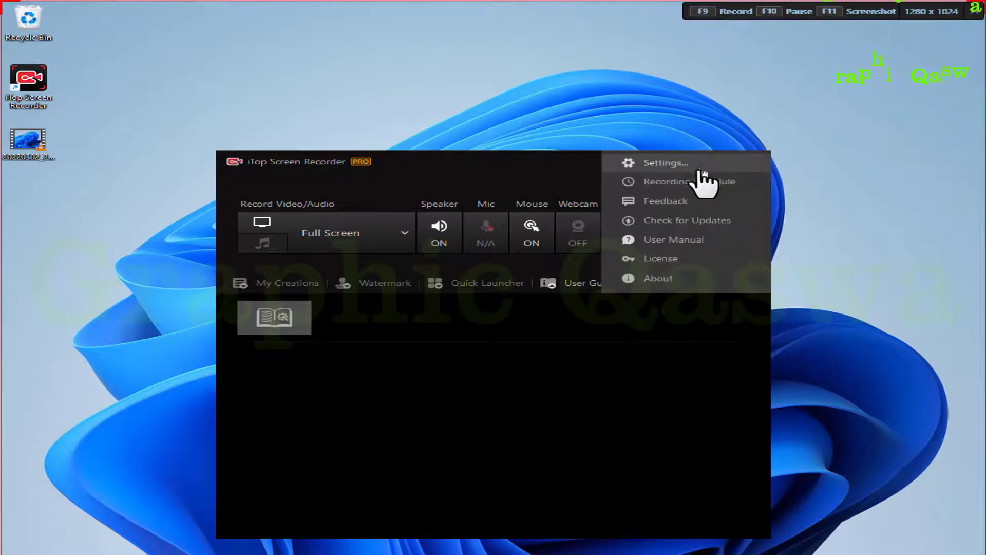
left_click(670, 190)
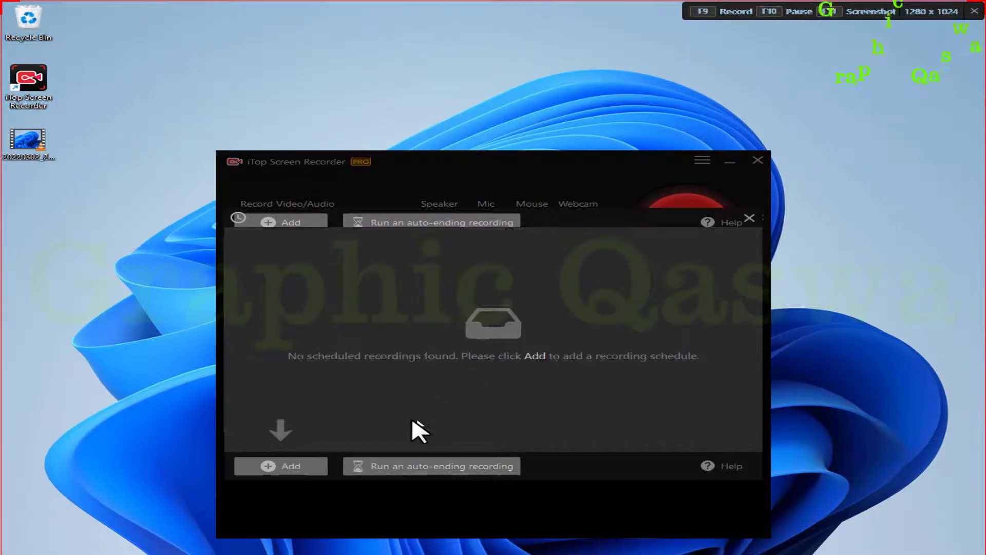
left_click(305, 468)
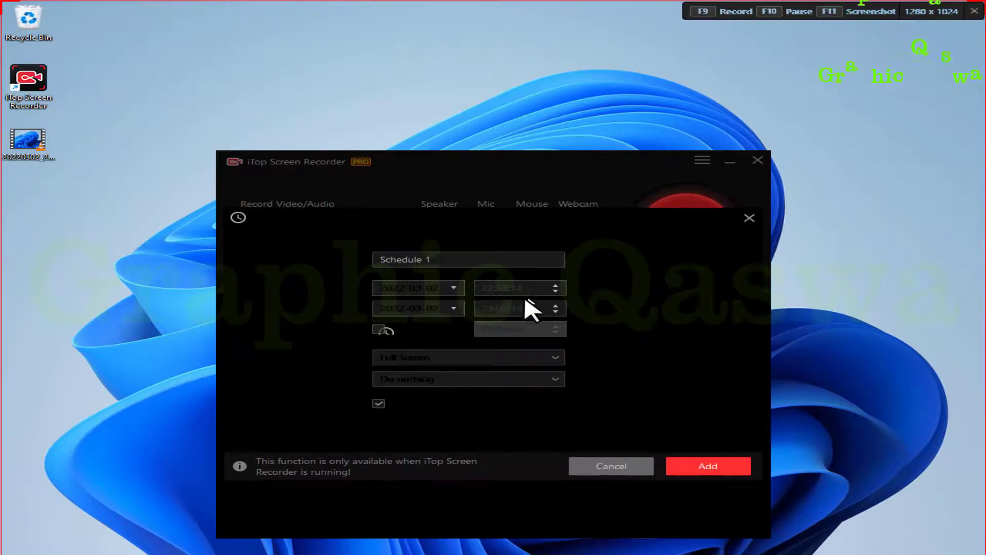
left_click(508, 360)
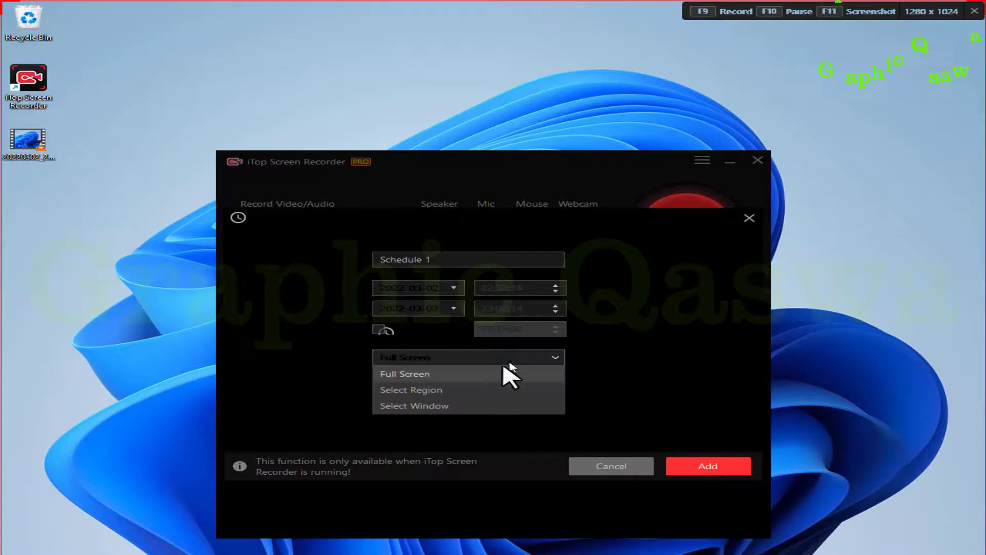
left_click(336, 410)
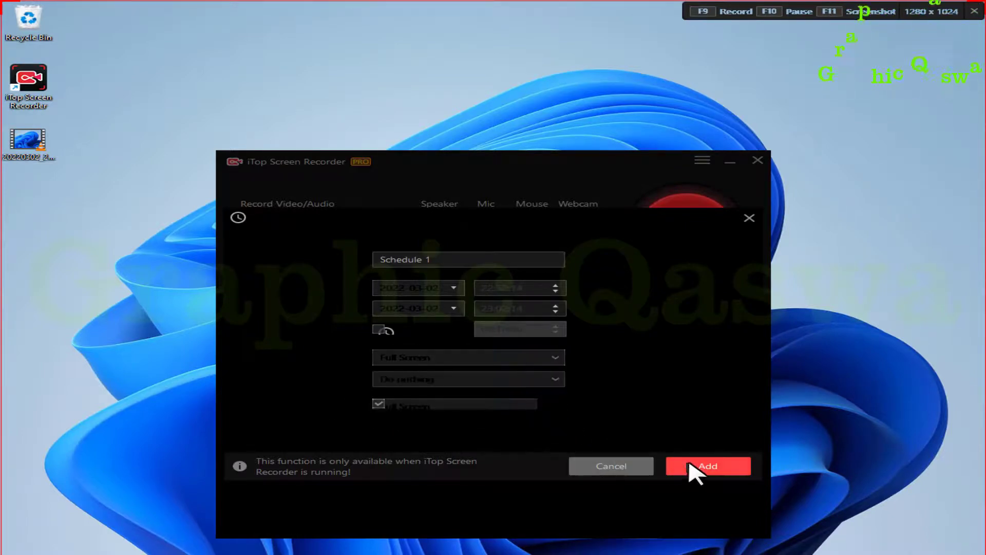
left_click(605, 465)
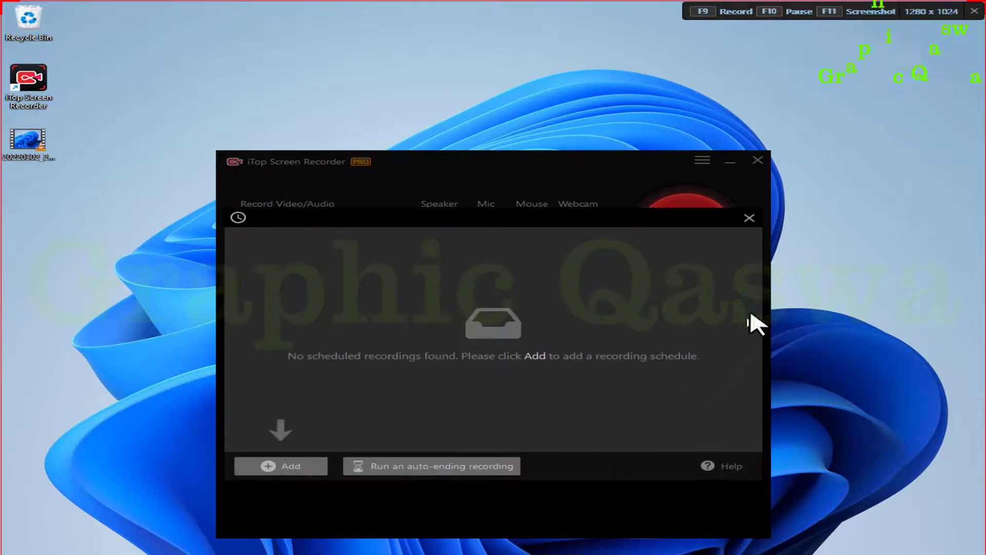
left_click(750, 218)
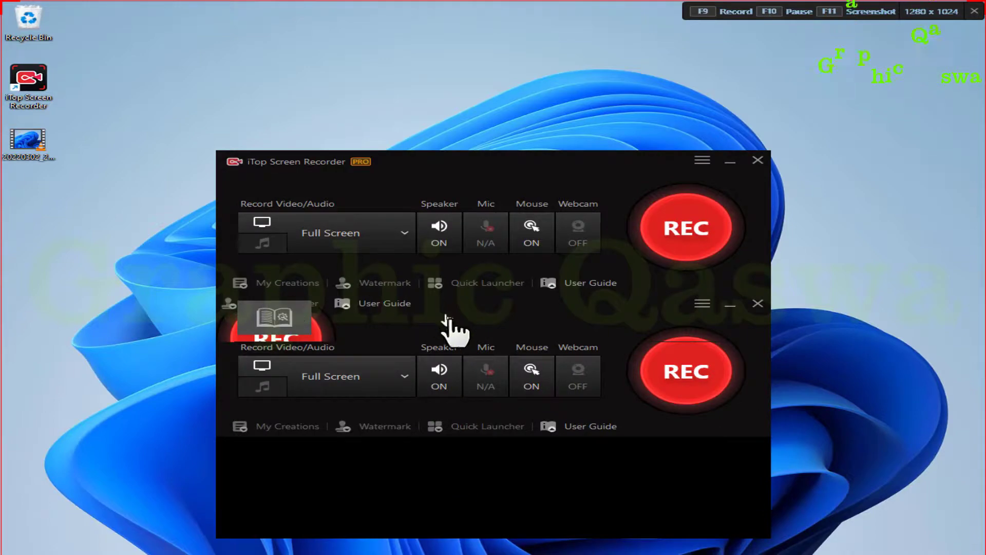